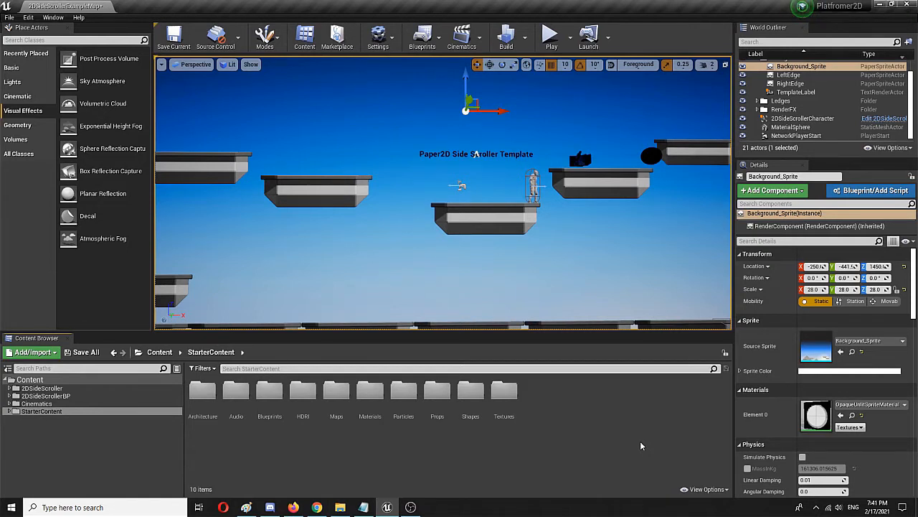
{"action": "right_click_drag", "start_coordinate": [382, 302], "coordinate": [399, 250]}
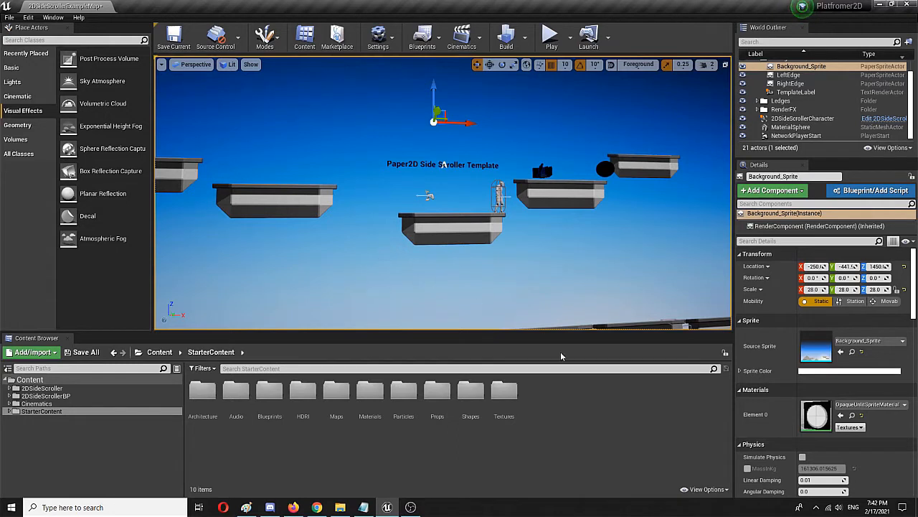
{"action": "scroll", "coordinate": [865, 110], "scroll_direction": "up", "scroll_amount": 2}
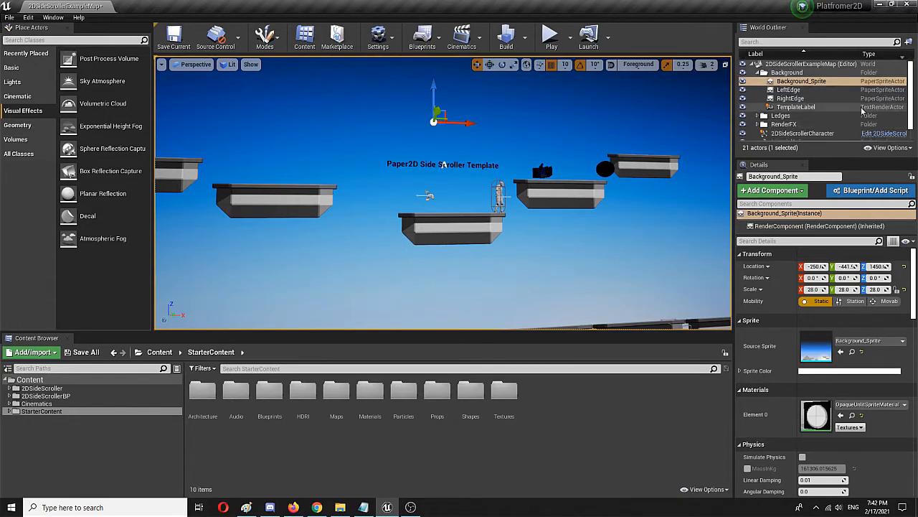
{"action": "scroll", "coordinate": [865, 113], "scroll_direction": "down", "scroll_amount": 2}
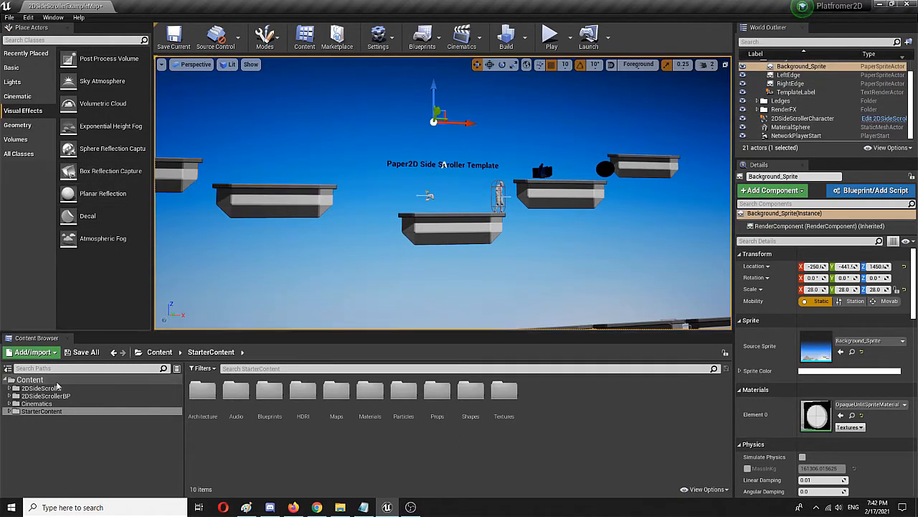
View the Sprites folder inside 2DSideScroller and collapse the folder tree back to the Content root
{"action": "left_click", "coordinate": [10, 388]}
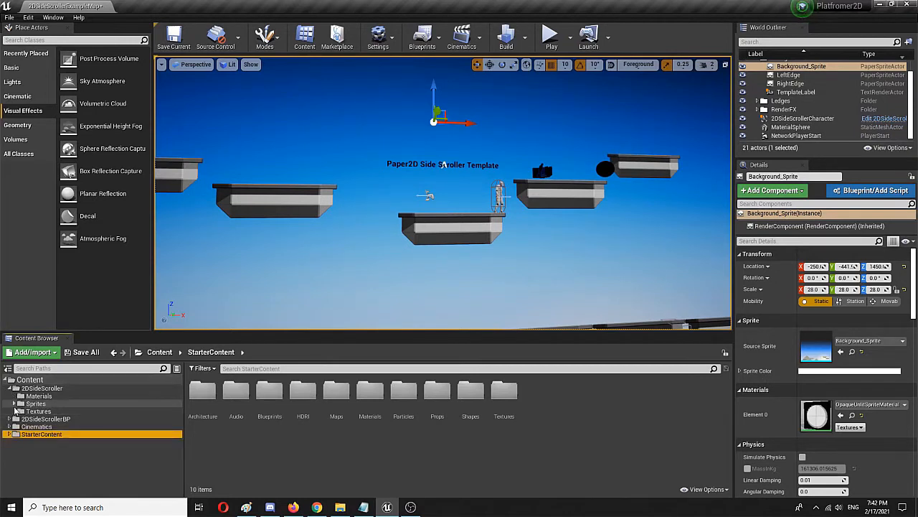
{"action": "left_click", "coordinate": [13, 403]}
{"action": "left_click", "coordinate": [58, 404]}
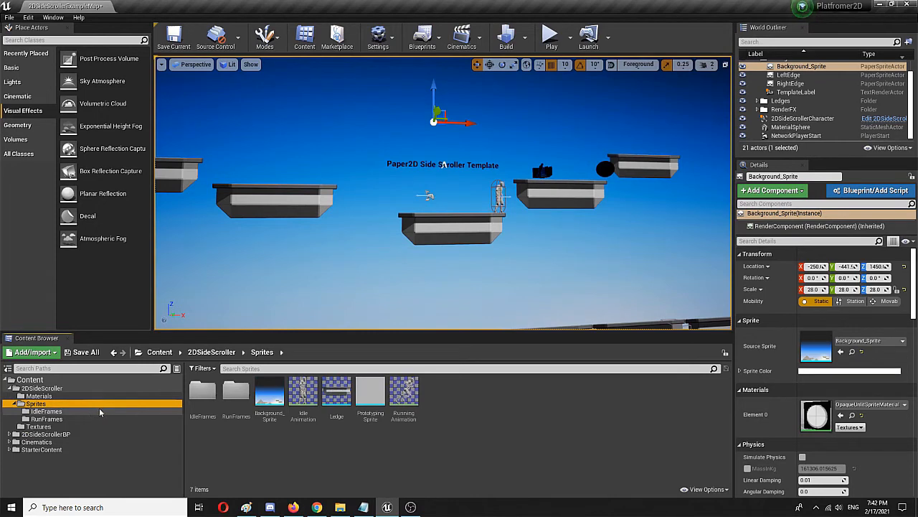
{"action": "left_click", "coordinate": [8, 379]}
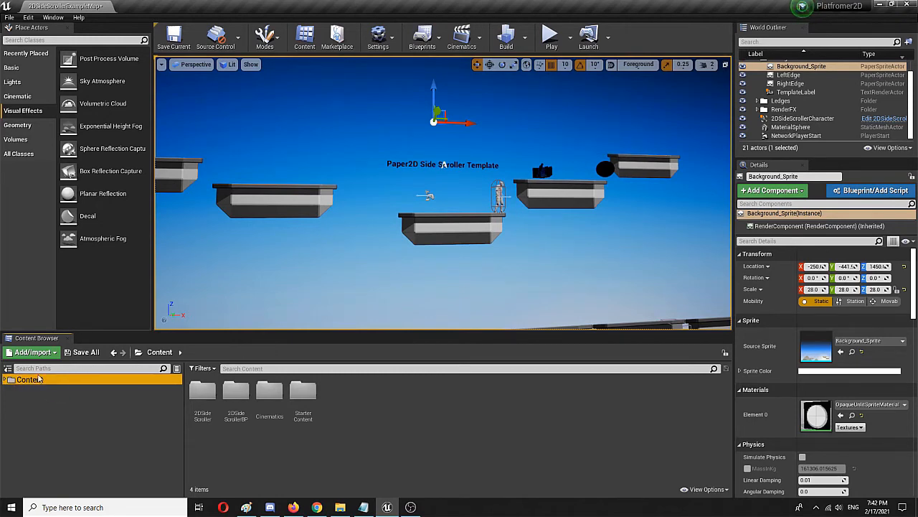
{"action": "left_click", "coordinate": [44, 368]}
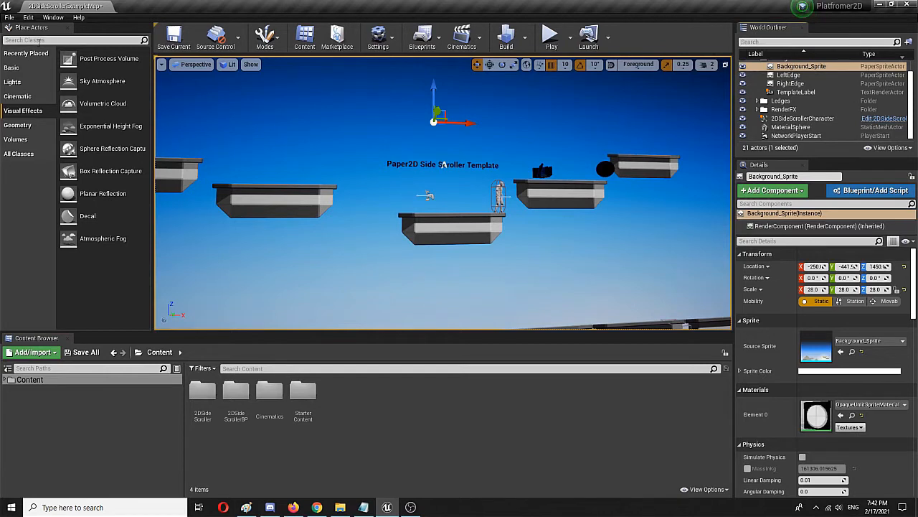
{"action": "left_click", "coordinate": [42, 41]}
{"action": "left_click", "coordinate": [50, 371]}
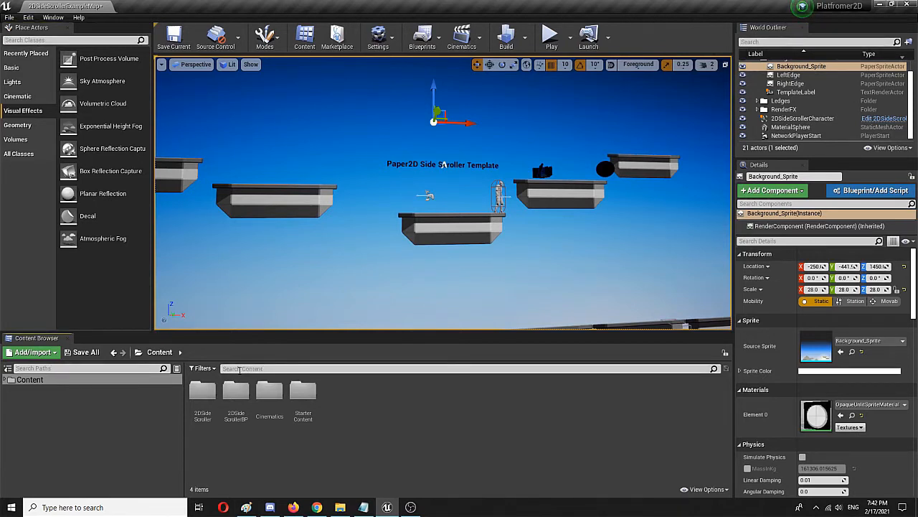
{"action": "left_click", "coordinate": [238, 369]}
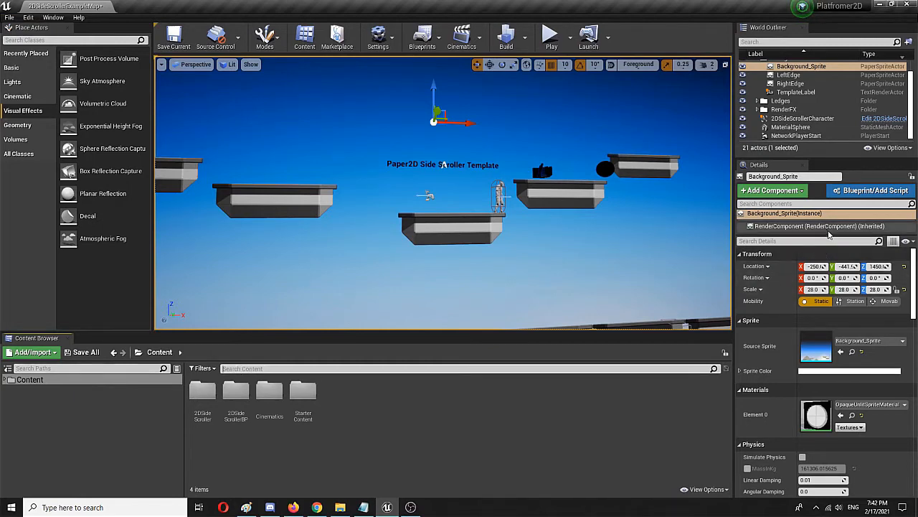
Select the 2DSideScrollerCharacter in the level and examine its properties from Transform down to Navigation
{"action": "left_click", "coordinate": [499, 194]}
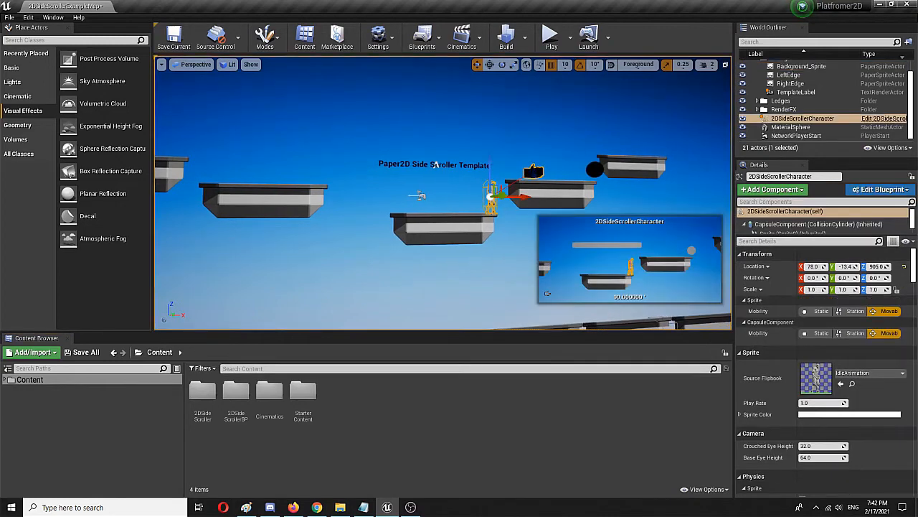
{"action": "left_click", "coordinate": [821, 212]}
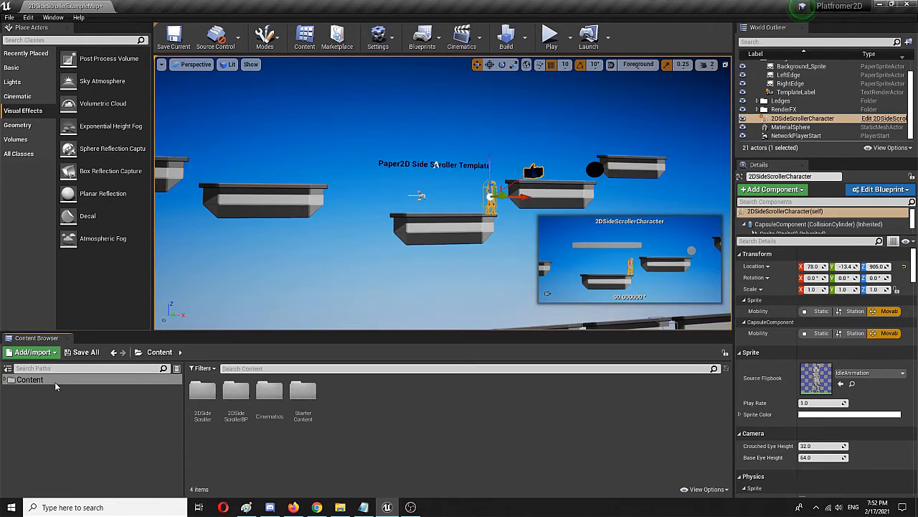
{"action": "scroll", "coordinate": [816, 373], "scroll_direction": "down", "scroll_amount": 10}
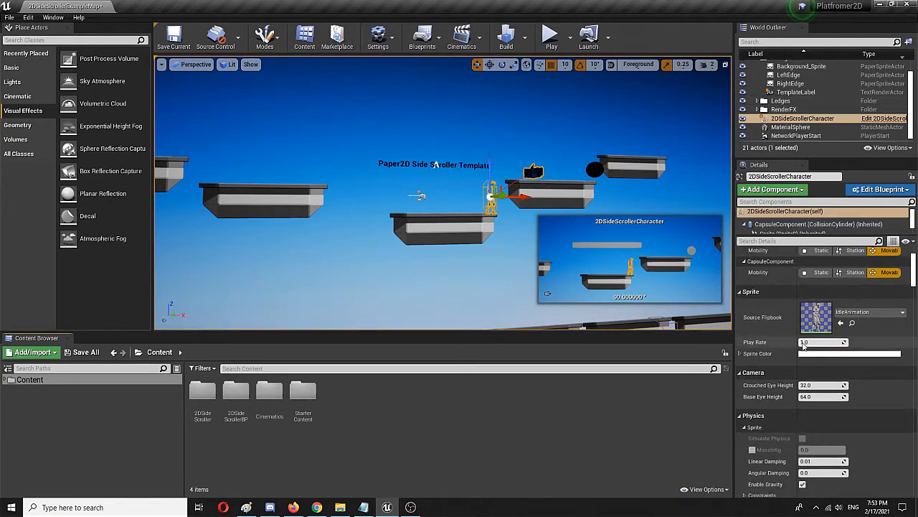
{"action": "scroll", "coordinate": [815, 373], "scroll_direction": "down", "scroll_amount": 4}
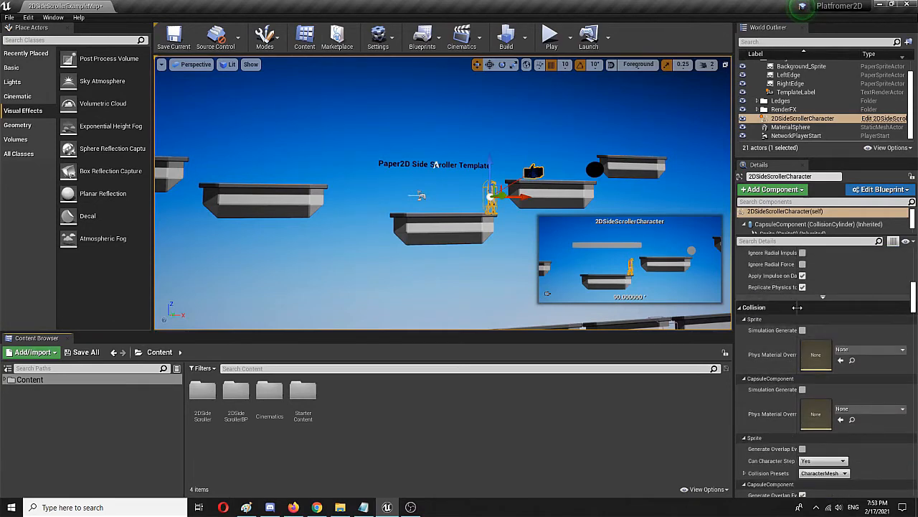
{"action": "scroll", "coordinate": [793, 323], "scroll_direction": "down", "scroll_amount": 4}
{"action": "scroll", "coordinate": [793, 347], "scroll_direction": "down", "scroll_amount": 4}
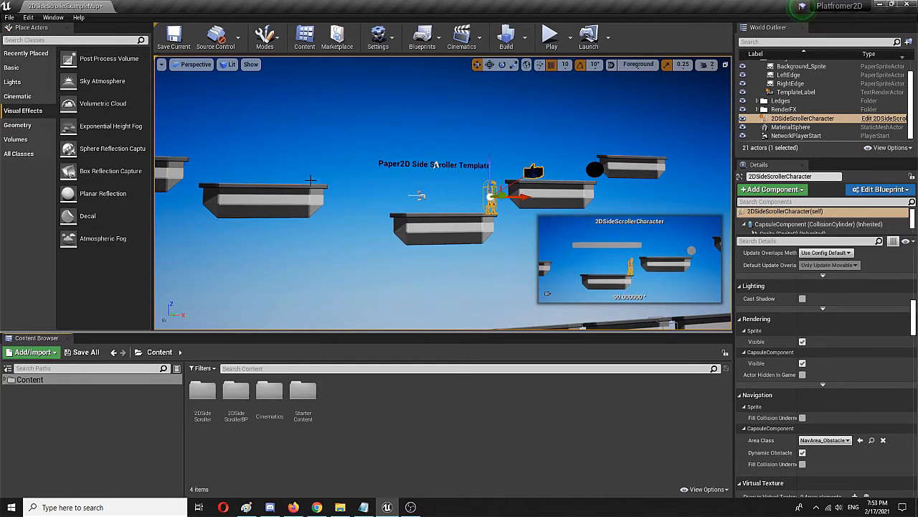
Look through the subfolders of 2DSideScroller in the content tree and collapse the tree again
{"action": "right_click_drag", "start_coordinate": [238, 188], "coordinate": [205, 191]}
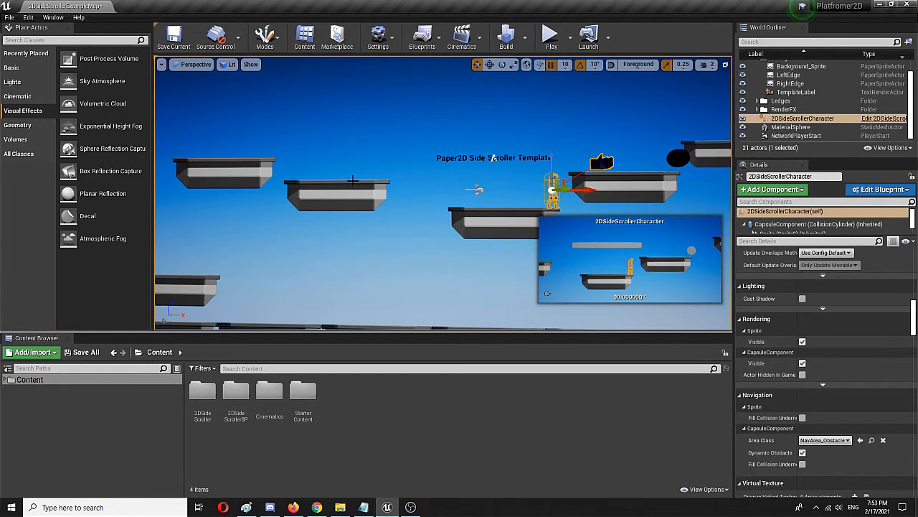
{"action": "left_click", "coordinate": [4, 380]}
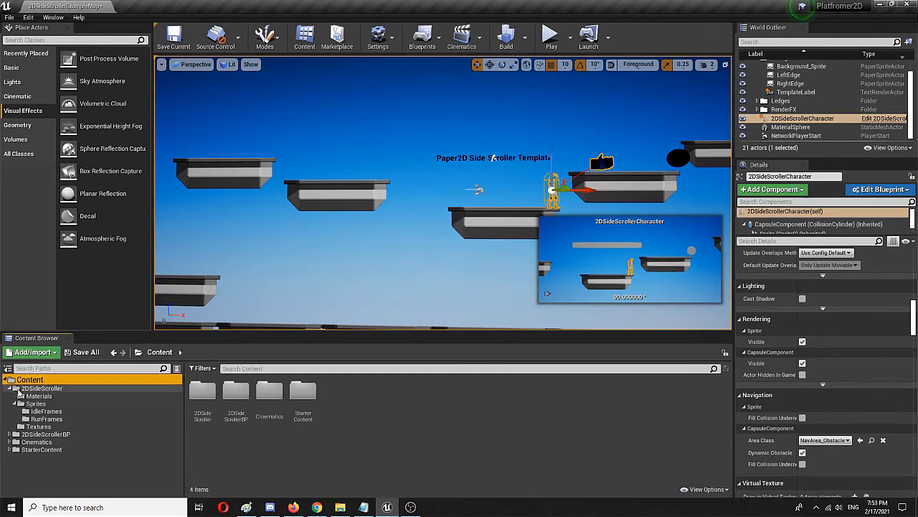
{"action": "left_click", "coordinate": [14, 389]}
{"action": "left_click", "coordinate": [11, 389]}
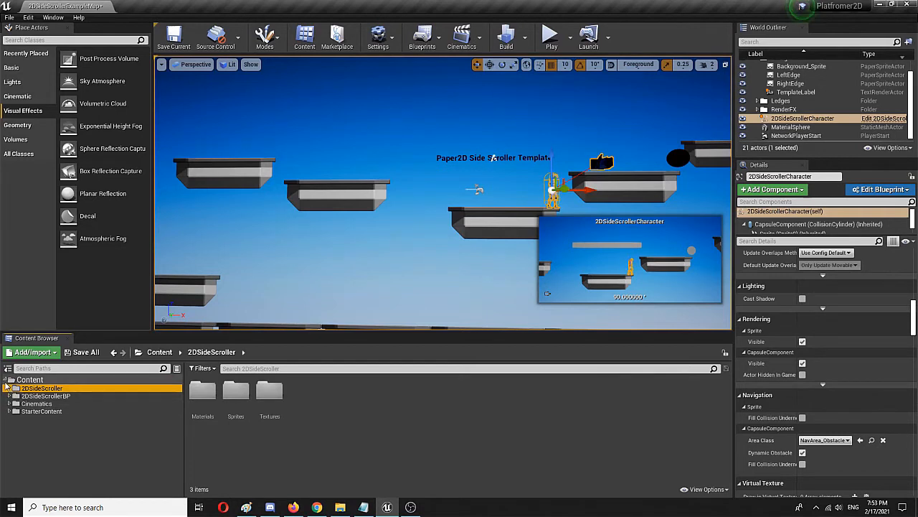
{"action": "left_click", "coordinate": [9, 379]}
{"action": "left_click", "coordinate": [9, 388]}
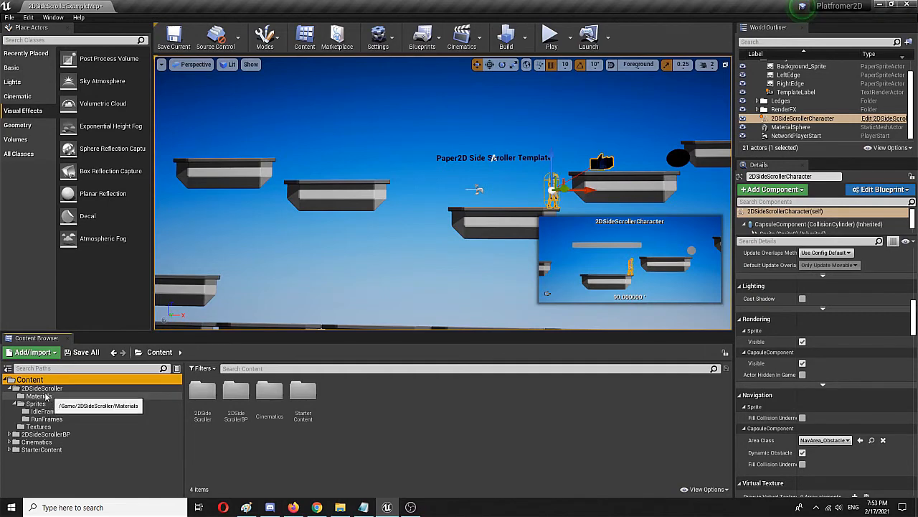
{"action": "left_click", "coordinate": [6, 379]}
Search the content folders for "prop" and open the StarterContent Props folder
{"action": "left_click", "coordinate": [39, 368]}
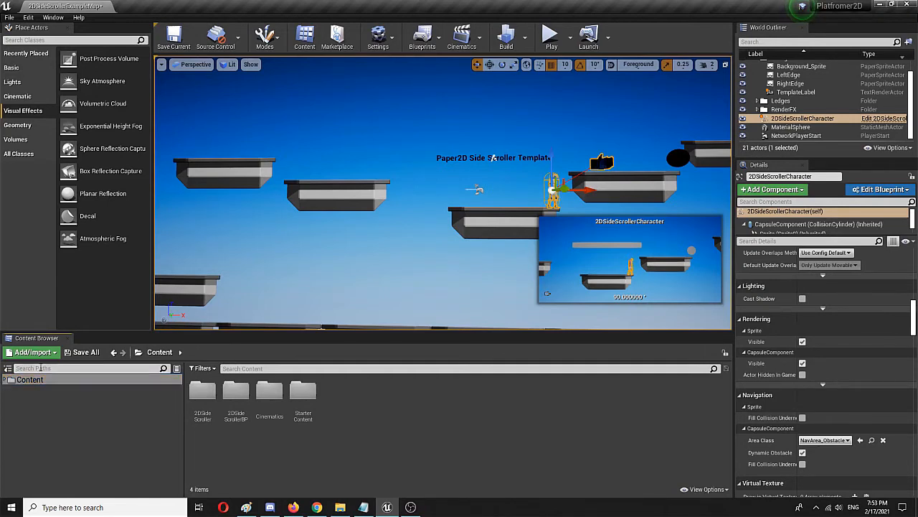
{"action": "type", "text": "prop"}
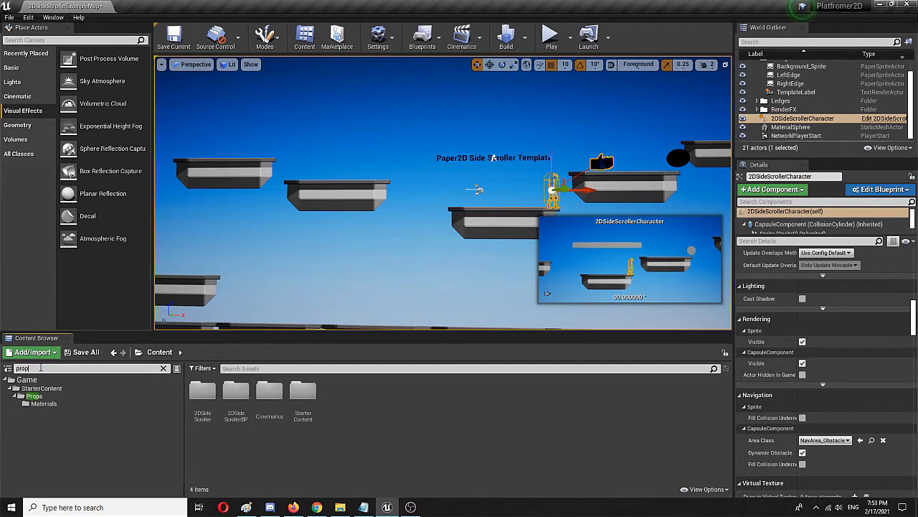
{"action": "left_click", "coordinate": [32, 396]}
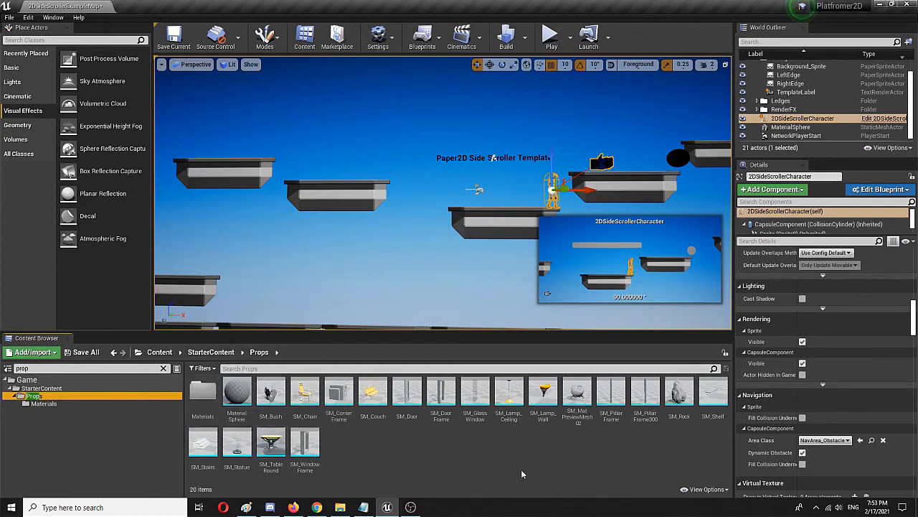
Search the Props folder for "table" and place the SM_TableRound mesh on the upper-left ledge in the level
{"action": "left_click", "coordinate": [281, 368]}
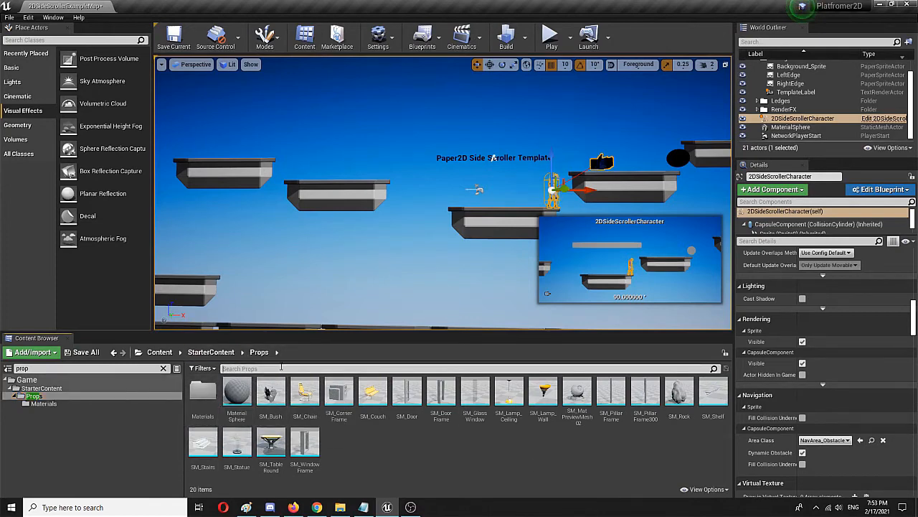
{"action": "type", "text": "table"}
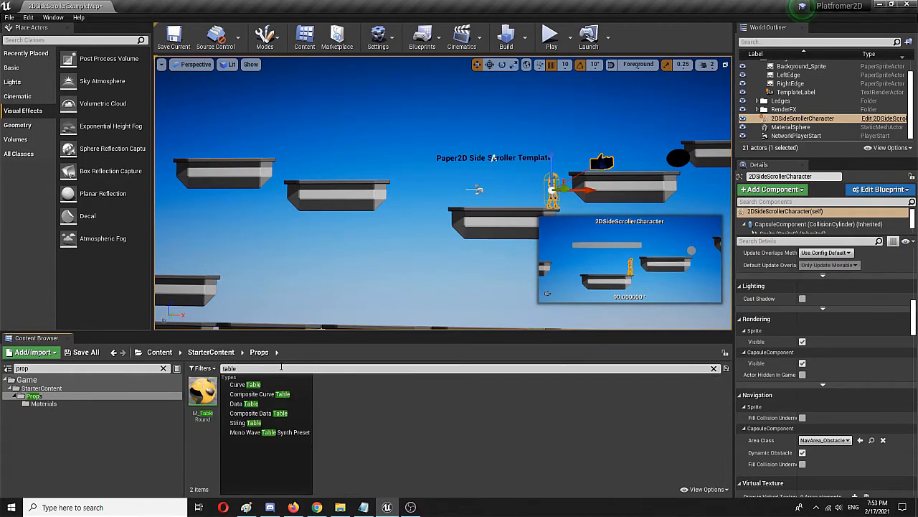
{"action": "left_click", "coordinate": [458, 410]}
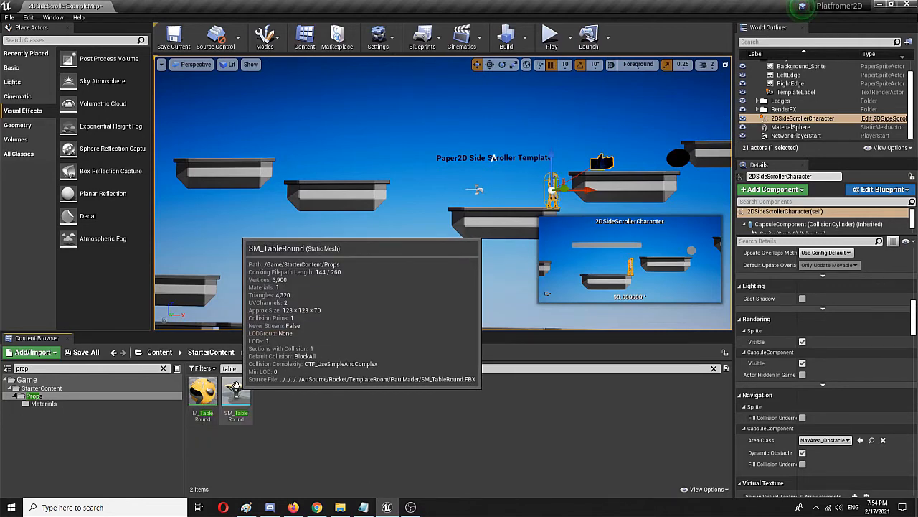
{"action": "left_click_drag", "start_coordinate": [236, 388], "coordinate": [215, 157]}
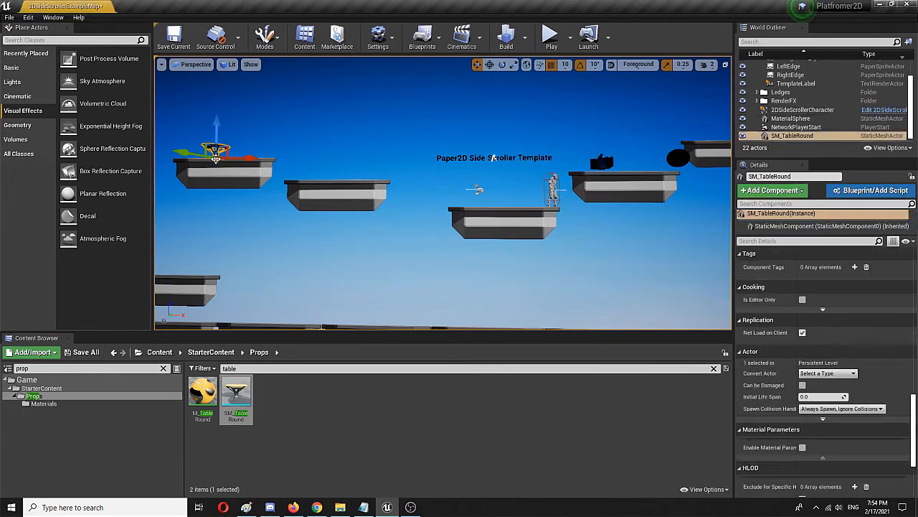
Focus on the round table and move it along its Y axis until it sits over the ledge
{"action": "key", "text": "f"}
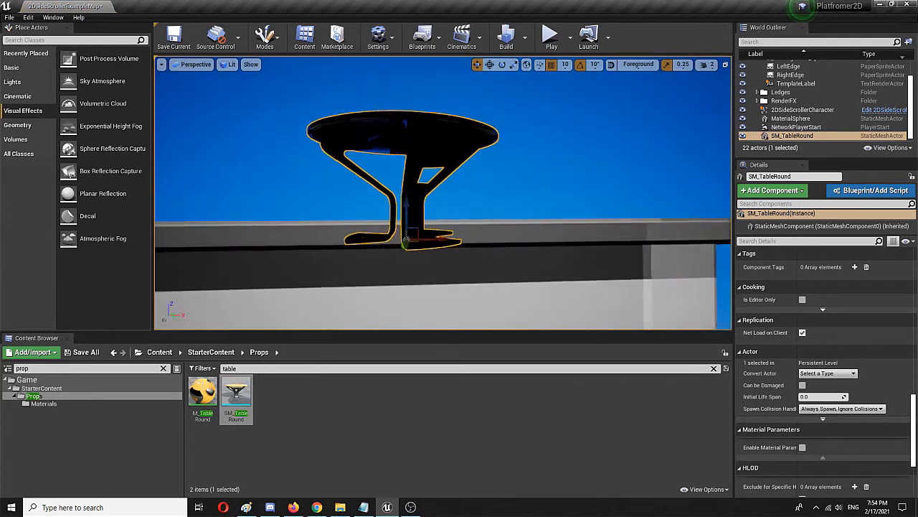
{"action": "right_click_drag", "start_coordinate": [431, 194], "coordinate": [507, 198]}
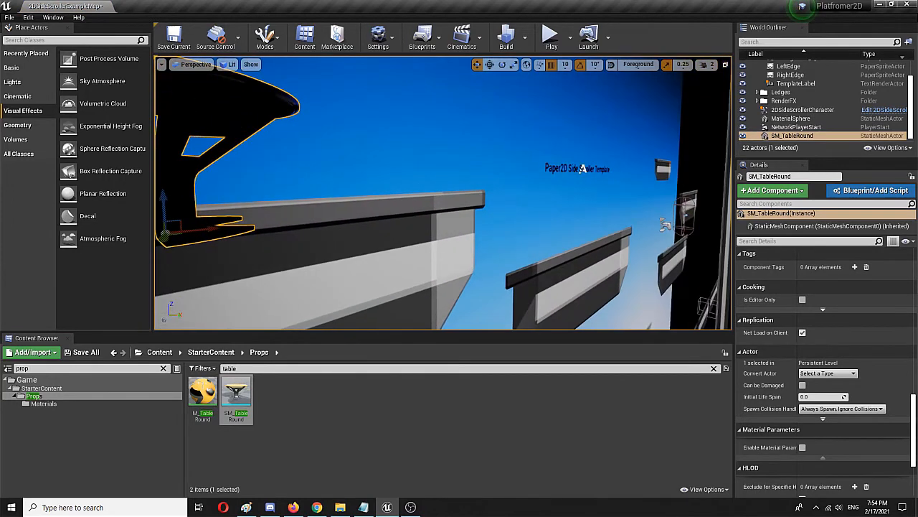
{"action": "right_click_drag", "start_coordinate": [583, 167], "coordinate": [479, 139]}
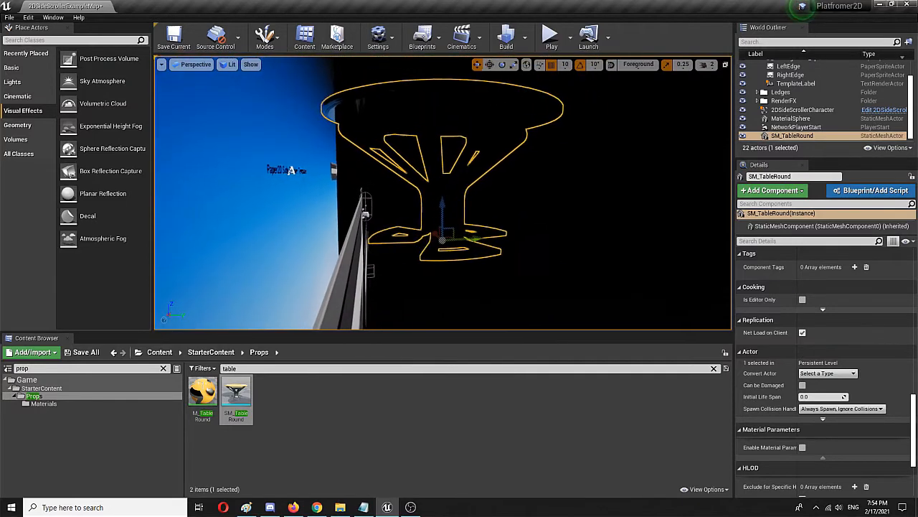
{"action": "key", "text": "d"}
{"action": "right_click_drag", "start_coordinate": [215, 197], "coordinate": [214, 192]}
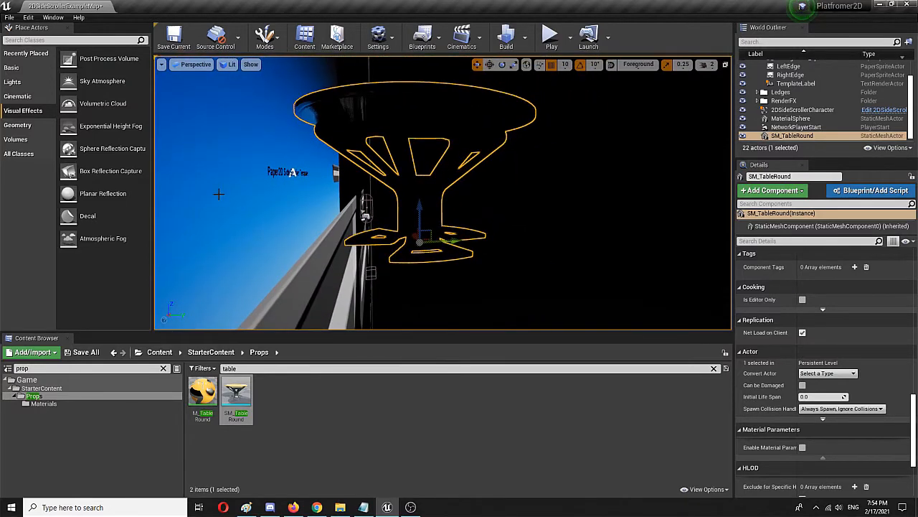
{"action": "left_click_drag", "start_coordinate": [457, 243], "coordinate": [325, 193]}
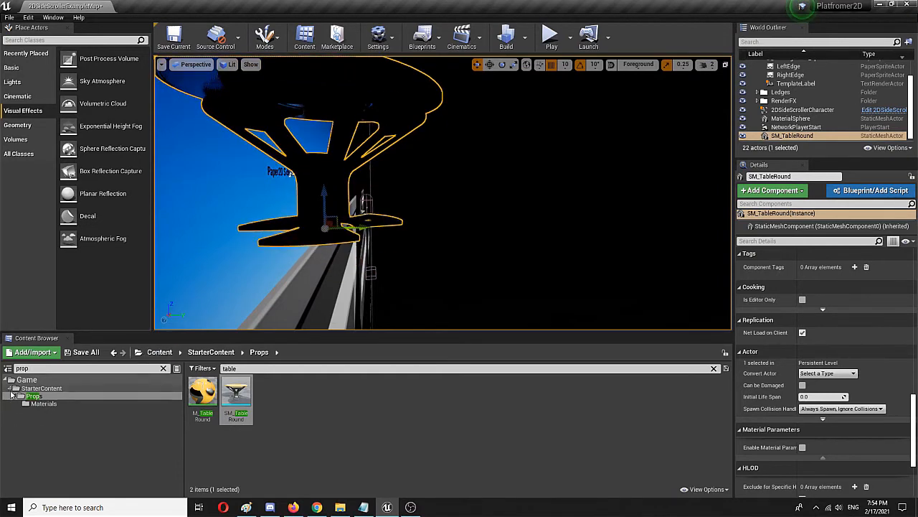
Collapse the folder tree to the Game root and clear the "table" asset search
{"action": "left_click", "coordinate": [9, 388]}
{"action": "left_click", "coordinate": [7, 380]}
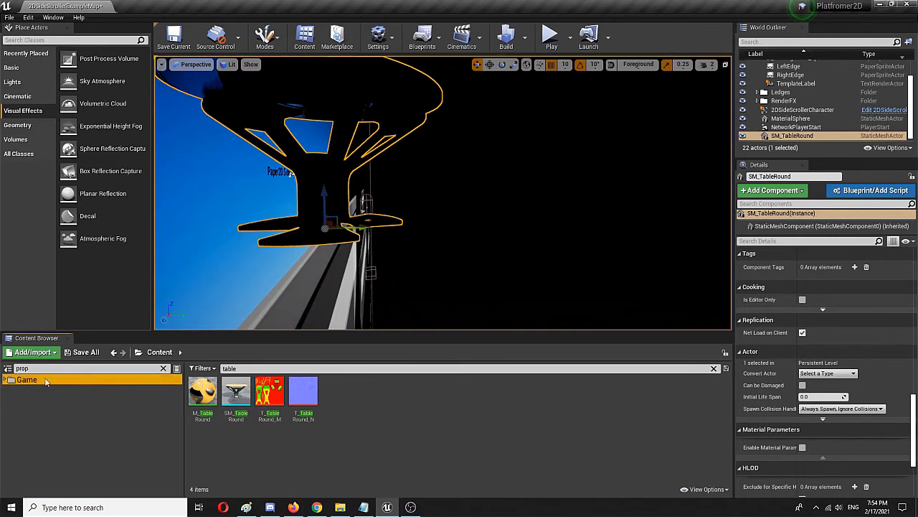
{"action": "left_click", "coordinate": [257, 368]}
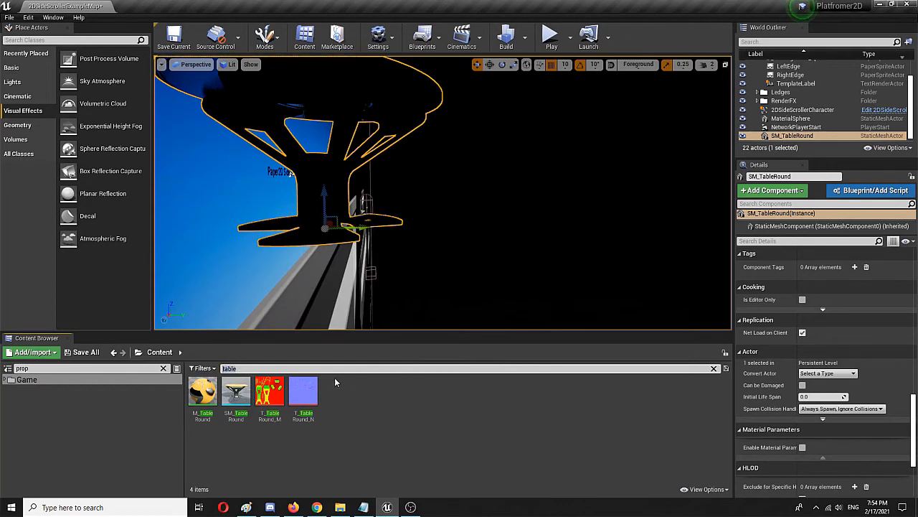
{"action": "key", "text": "BackSpace"}
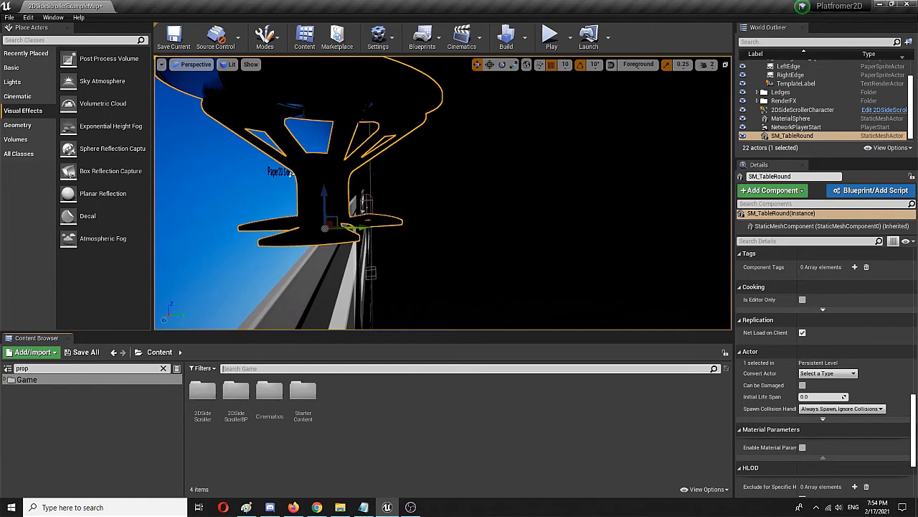
Check the round table's placement on the ledge from the side and the front
{"action": "scroll", "coordinate": [436, 177], "scroll_direction": "down", "scroll_amount": 4}
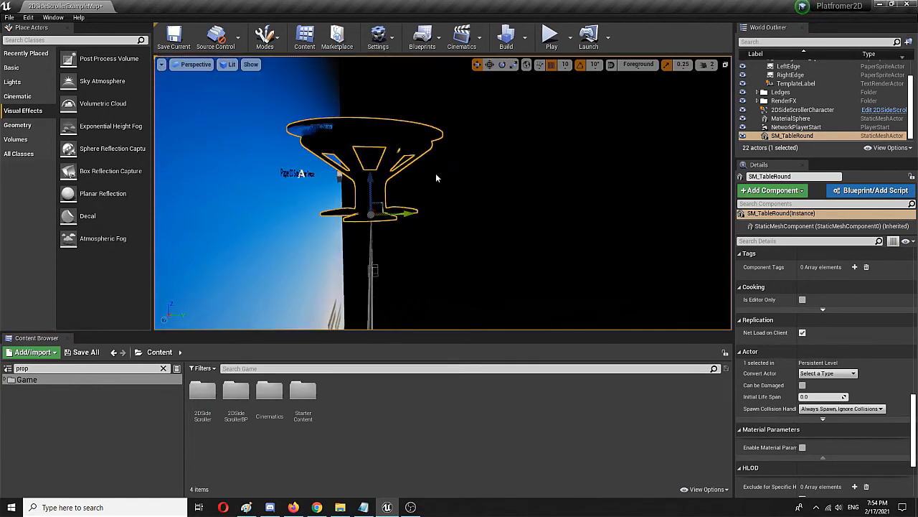
{"action": "right_click_drag", "start_coordinate": [436, 177], "coordinate": [201, 177]}
{"action": "key", "text": "d"}
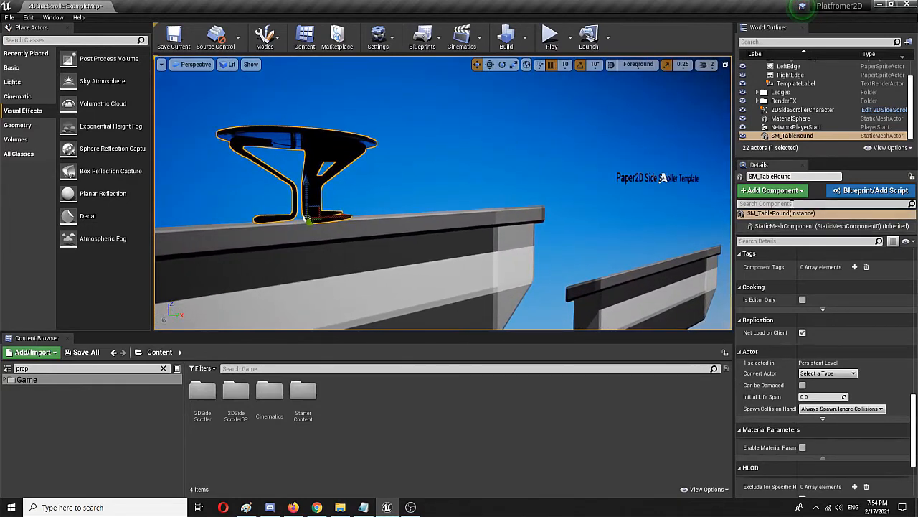
Filter the round table's properties for "scale", set its X scale to 1.53, and clear the filter
{"action": "scroll", "coordinate": [816, 284], "scroll_direction": "down", "scroll_amount": 2}
{"action": "scroll", "coordinate": [829, 351], "scroll_direction": "up", "scroll_amount": 10}
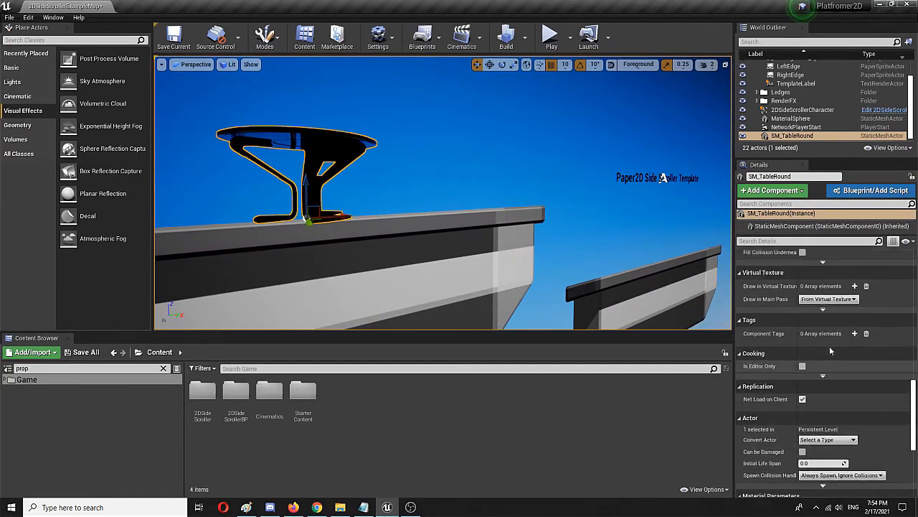
{"action": "scroll", "coordinate": [830, 343], "scroll_direction": "up", "scroll_amount": 10}
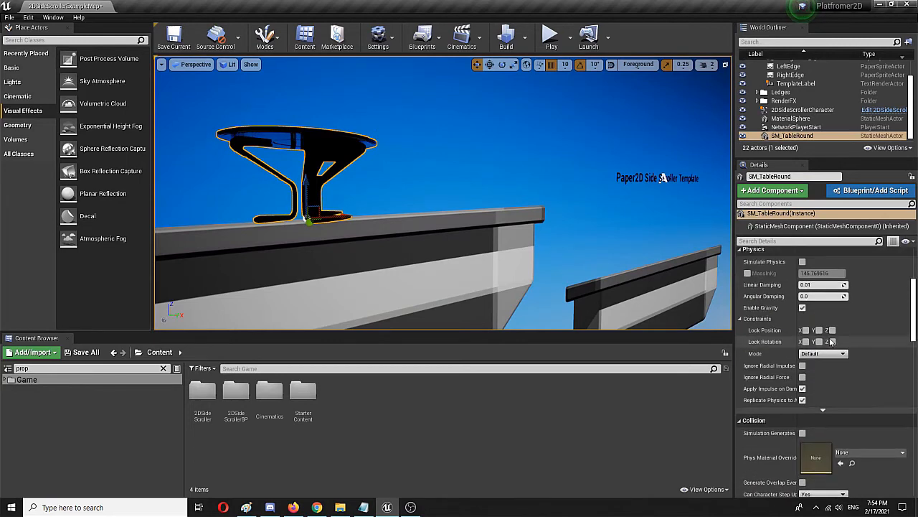
{"action": "left_click", "coordinate": [774, 242]}
{"action": "type", "text": "scale"}
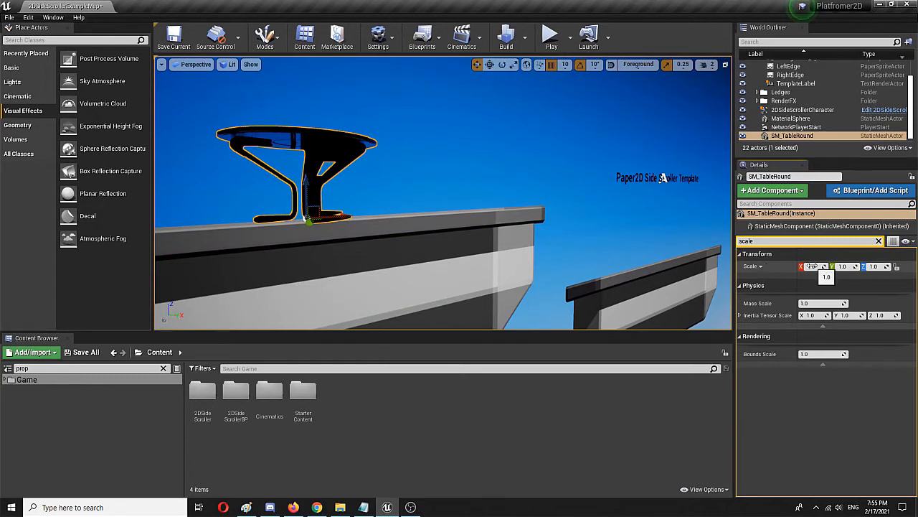
{"action": "left_click_drag", "start_coordinate": [813, 266], "coordinate": [869, 266]}
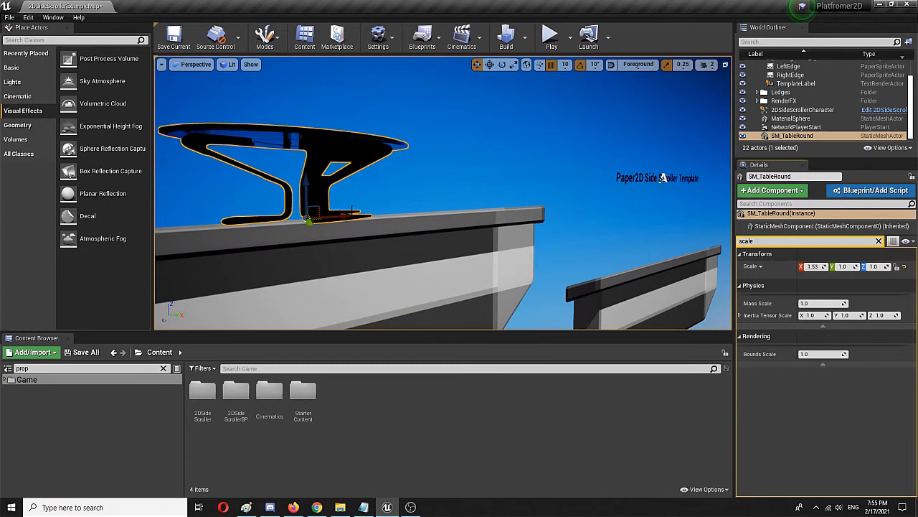
{"action": "right_click_drag", "start_coordinate": [517, 193], "coordinate": [536, 248]}
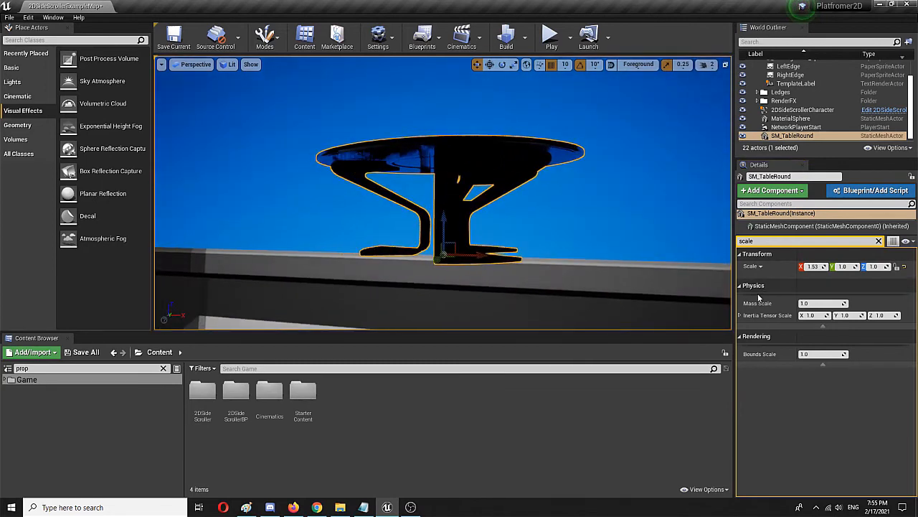
{"action": "left_click", "coordinate": [879, 240]}
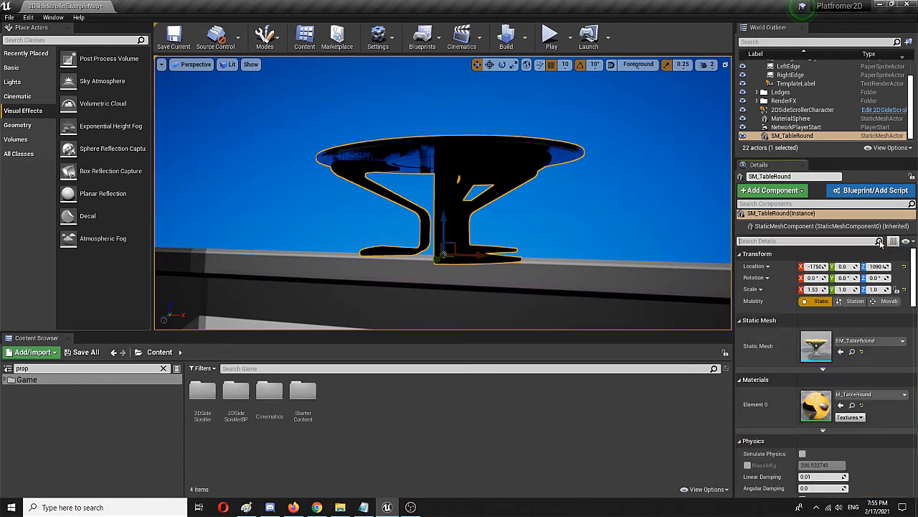
Examine the round table's physics, collision, material, mesh and transform properties, and the list of actors in the level
{"action": "scroll", "coordinate": [869, 350], "scroll_direction": "down", "scroll_amount": 10}
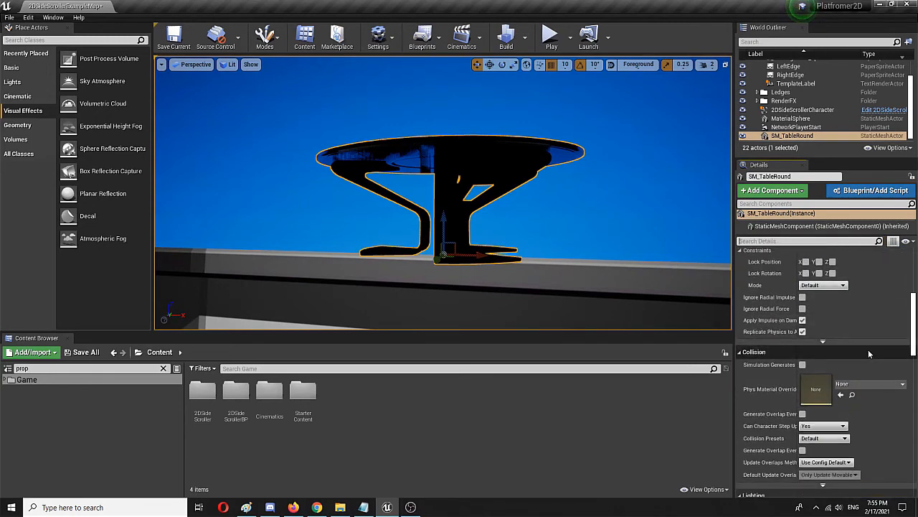
{"action": "scroll", "coordinate": [823, 338], "scroll_direction": "down", "scroll_amount": 1}
{"action": "scroll", "coordinate": [766, 337], "scroll_direction": "up", "scroll_amount": 2}
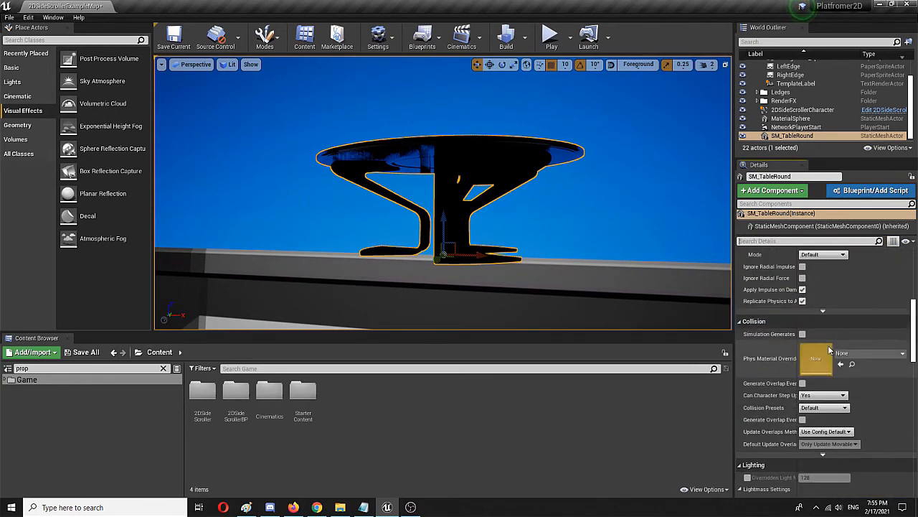
{"action": "scroll", "coordinate": [775, 335], "scroll_direction": "up", "scroll_amount": 3}
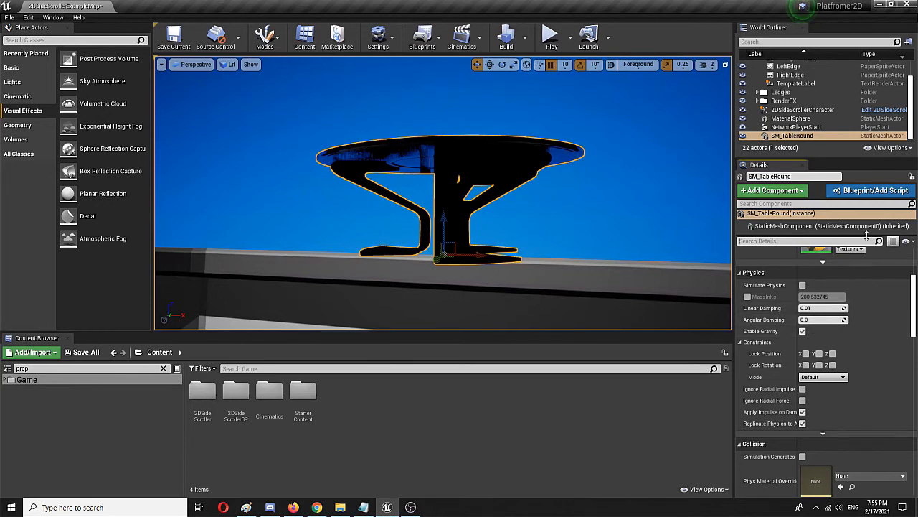
{"action": "scroll", "coordinate": [809, 287], "scroll_direction": "up", "scroll_amount": 3}
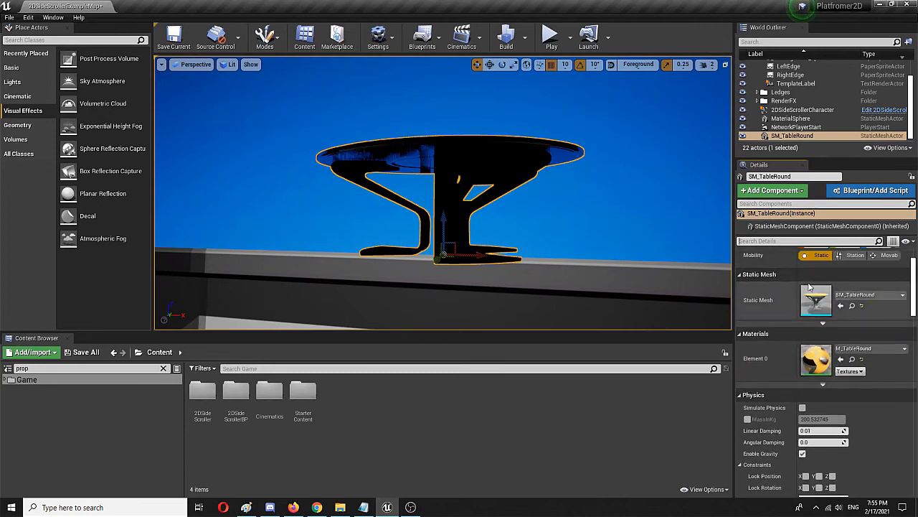
{"action": "scroll", "coordinate": [809, 285], "scroll_direction": "up", "scroll_amount": 2}
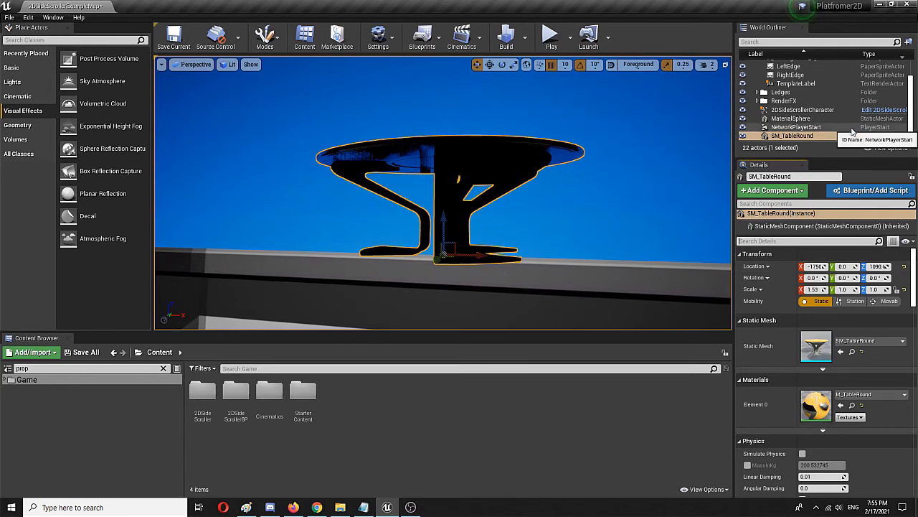
{"action": "scroll", "coordinate": [866, 123], "scroll_direction": "up", "scroll_amount": 2}
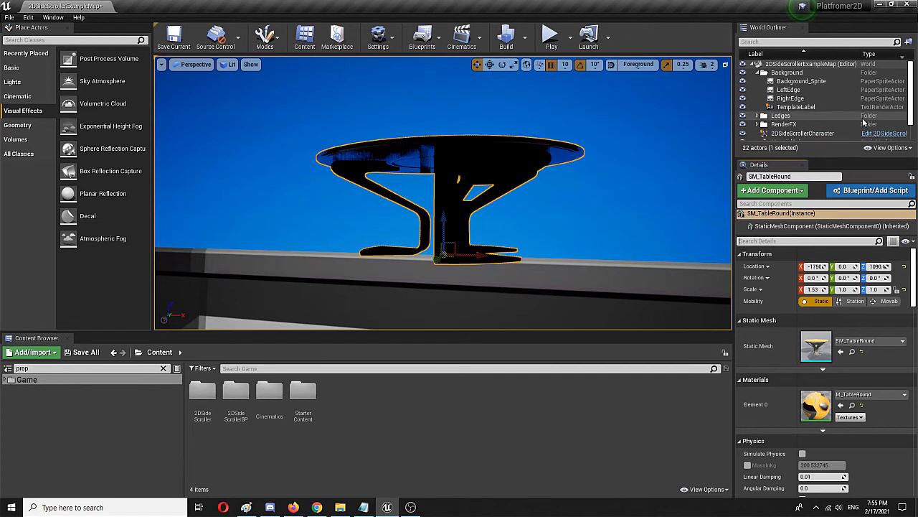
Start a search among the placeable actor classes
{"action": "right_click_drag", "start_coordinate": [491, 186], "coordinate": [529, 187]}
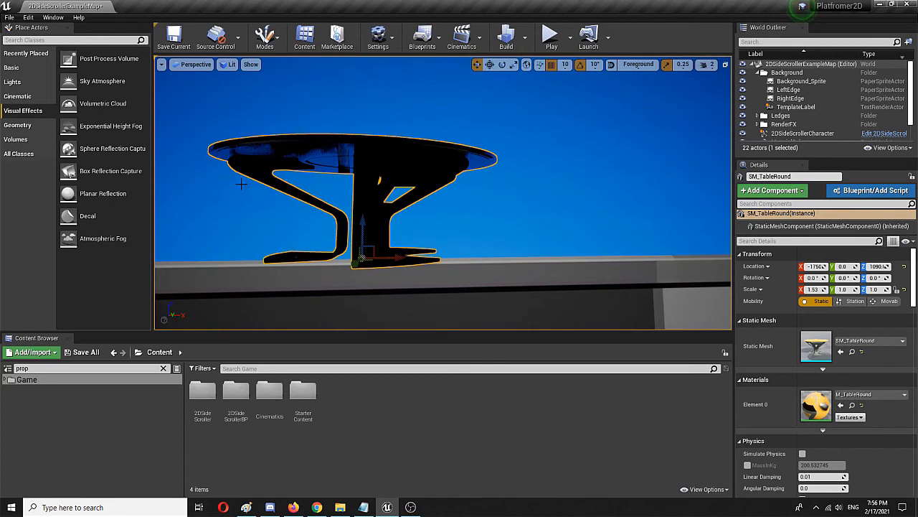
{"action": "left_click", "coordinate": [66, 41]}
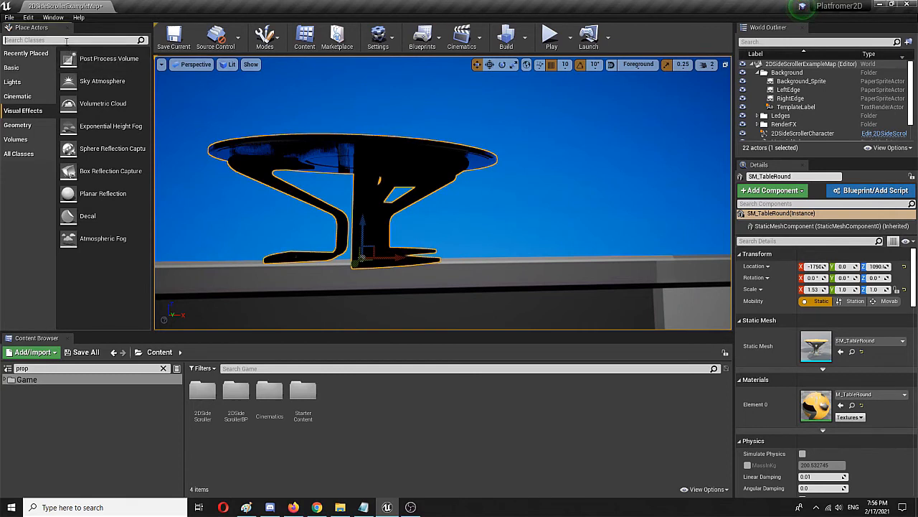